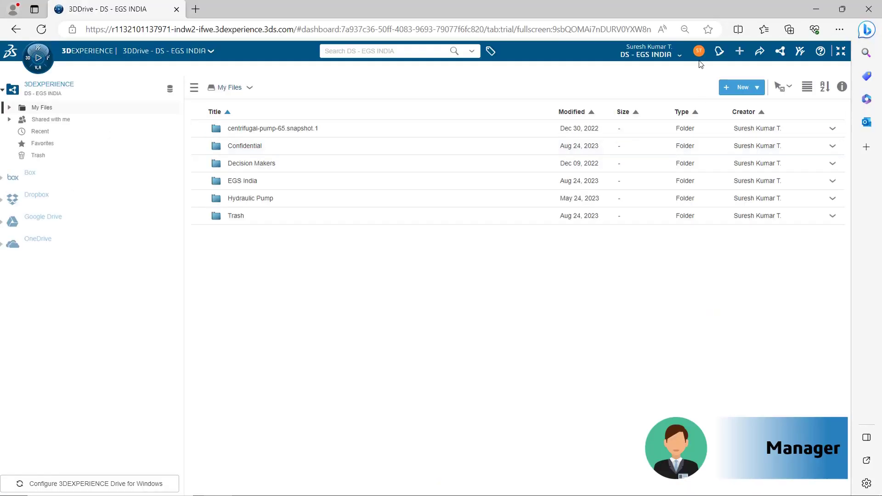
Step: Share the Confidential folder with the designer, giving them Can edit rights
{"action": "left_click", "coordinate": [832, 146]}
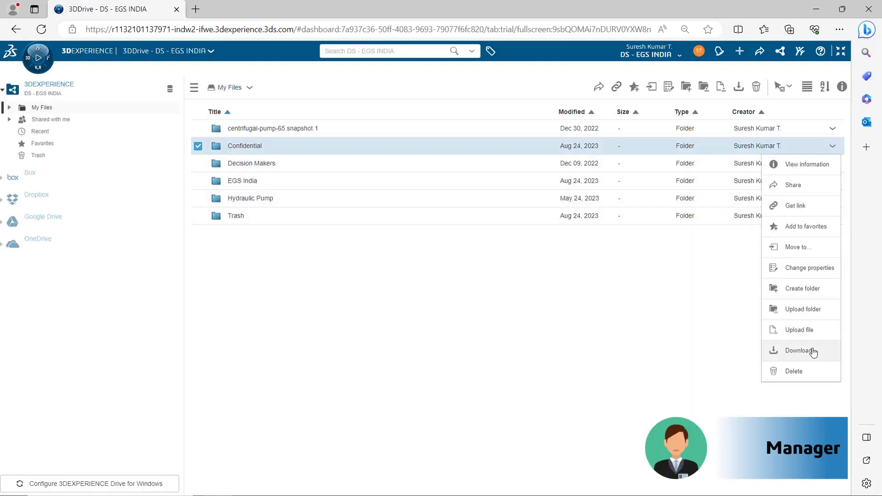
{"action": "left_click", "coordinate": [787, 186]}
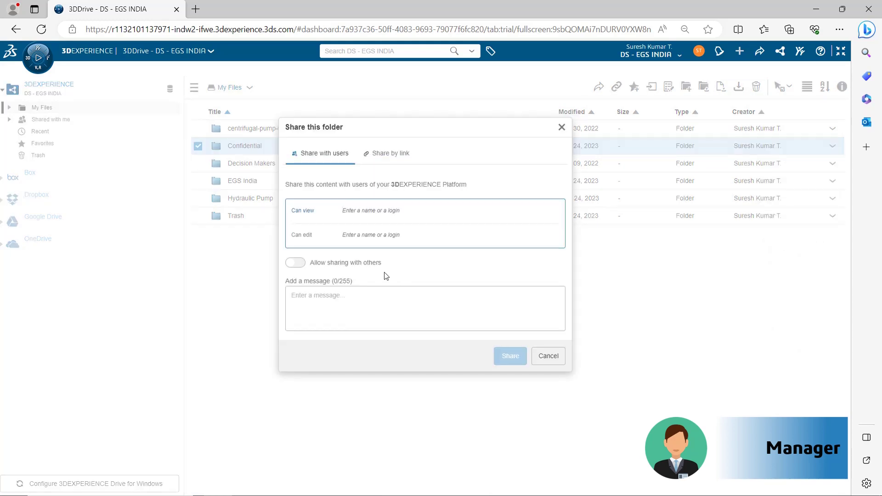
{"action": "left_click", "coordinate": [374, 234]}
{"action": "type", "text": "kovi"}
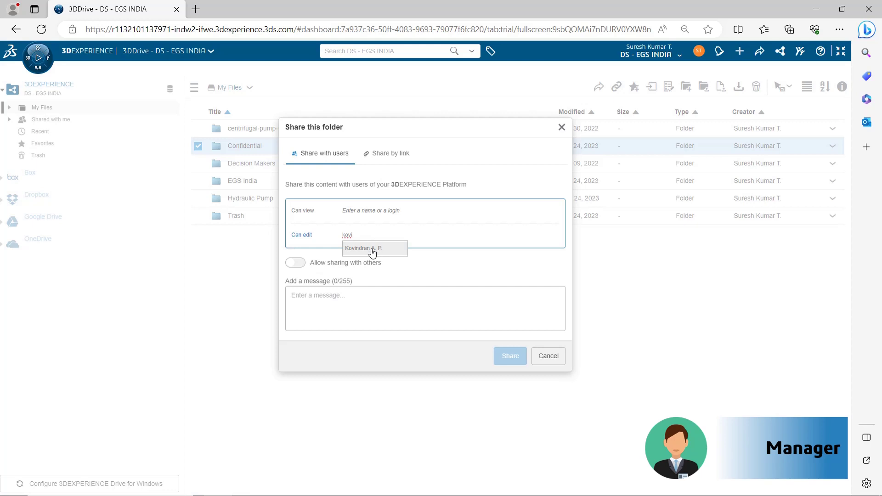
{"action": "left_click", "coordinate": [369, 250]}
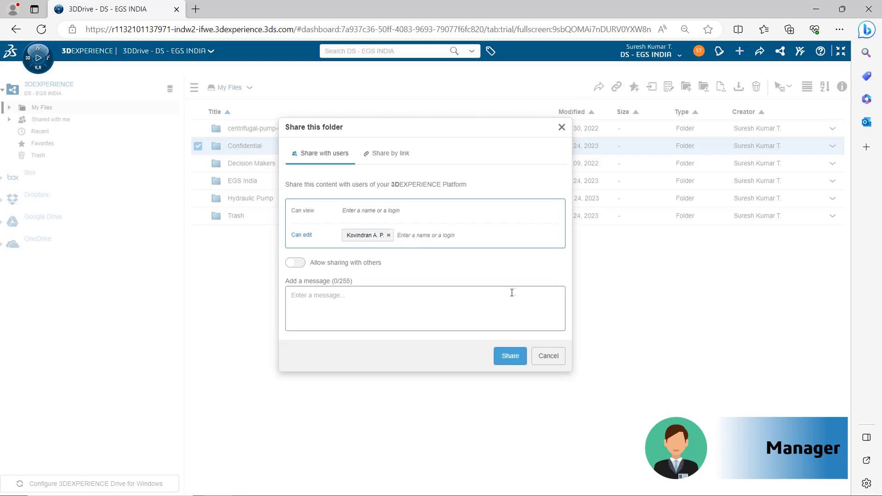
{"action": "left_click", "coordinate": [508, 361]}
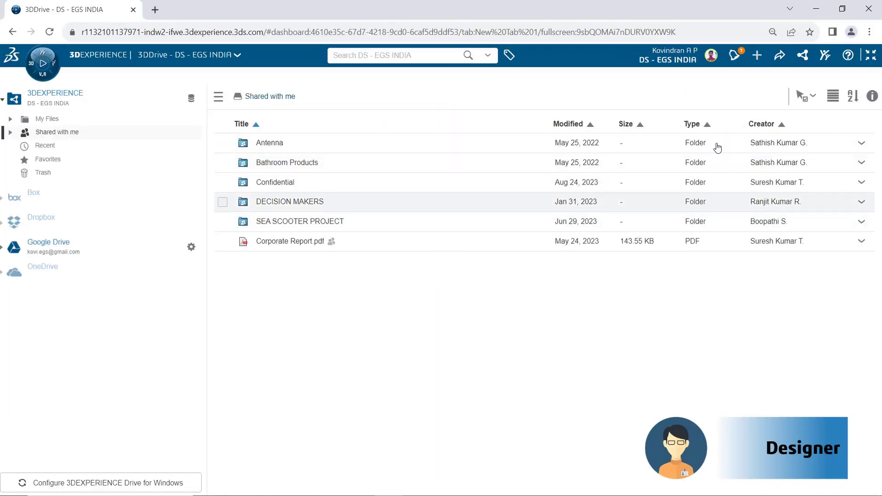
Step: As the designer, open the '2 contents have been shared with you' notification
{"action": "left_click", "coordinate": [732, 56]}
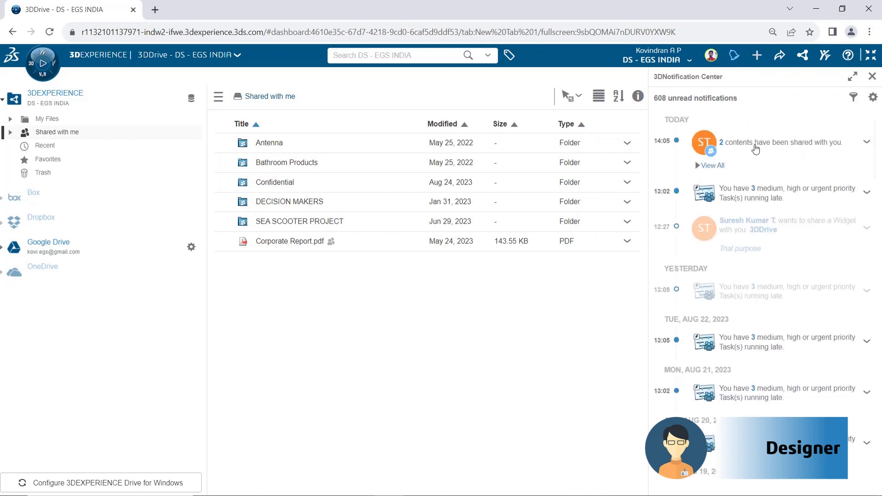
{"action": "left_click", "coordinate": [753, 144]}
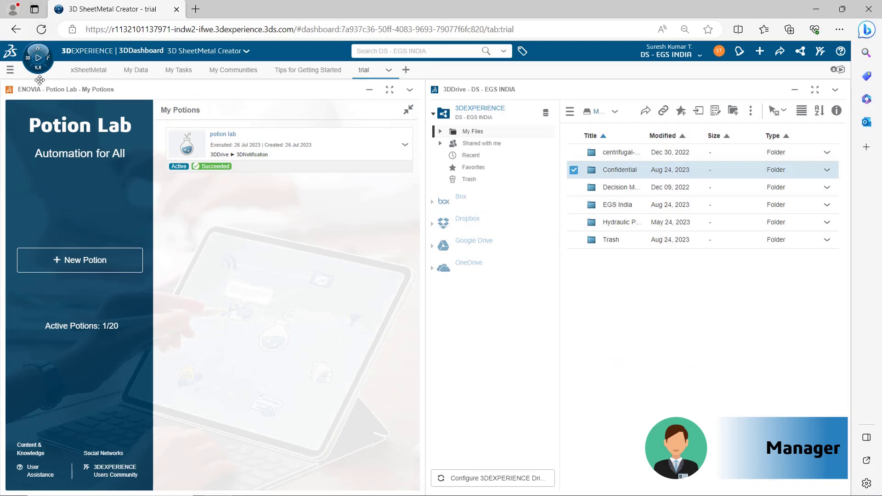
Step: Launch Potion Lab from the 3DSwymer role's apps and maximize its widget
{"action": "left_click", "coordinate": [39, 56]}
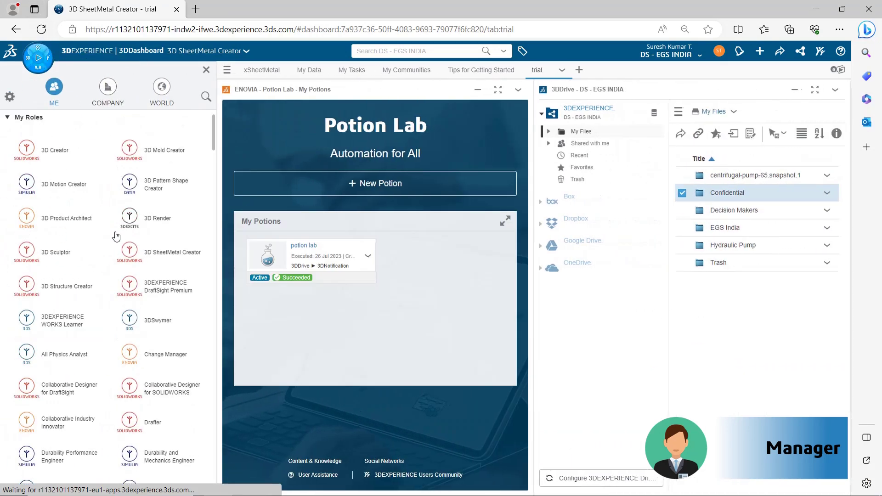
{"action": "left_click", "coordinate": [135, 318]}
{"action": "scroll", "coordinate": [136, 317], "scroll_direction": "down", "scroll_amount": 1}
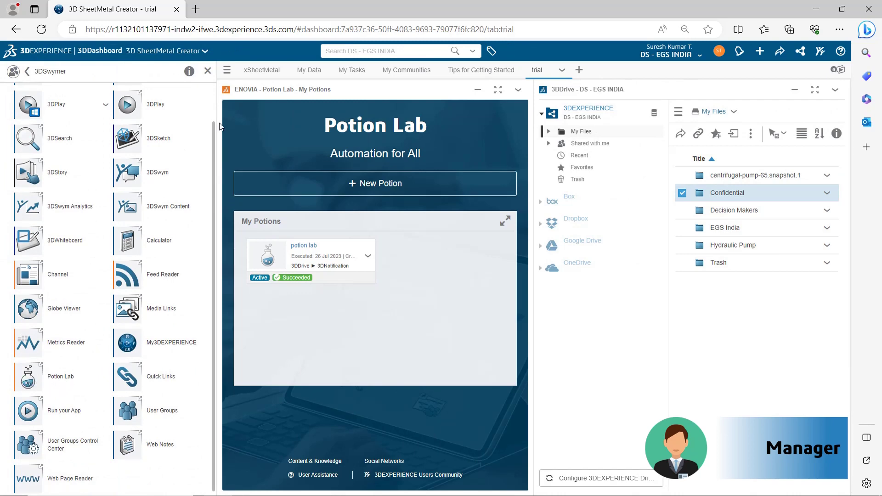
{"action": "left_click", "coordinate": [208, 70]}
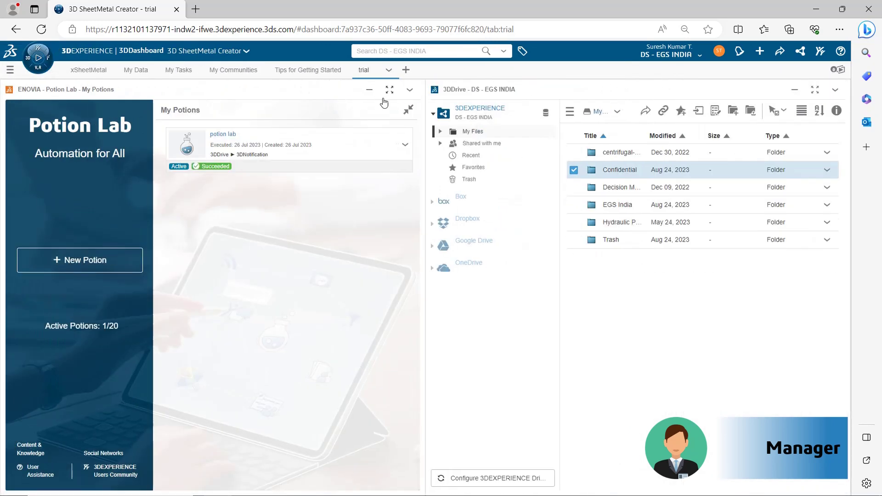
{"action": "left_click", "coordinate": [378, 90]}
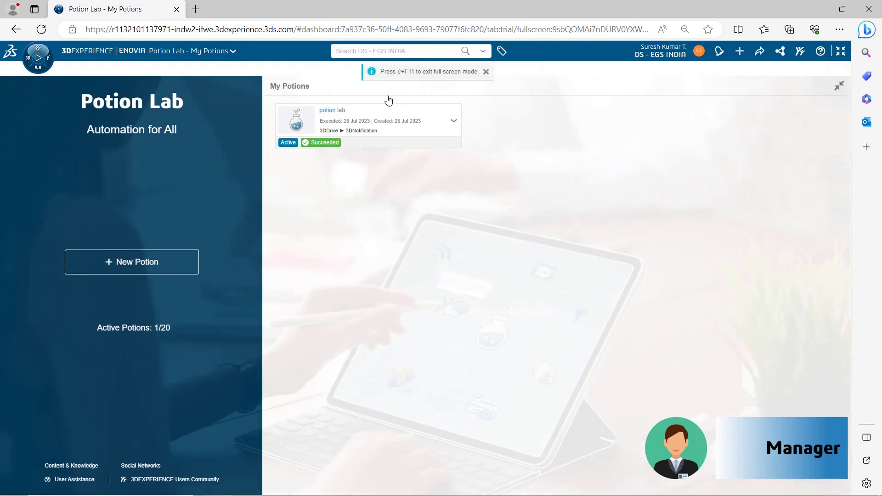
Step: Start a new potion with a 3DDrive File Updated trigger limited to the designer
{"action": "left_click", "coordinate": [161, 262]}
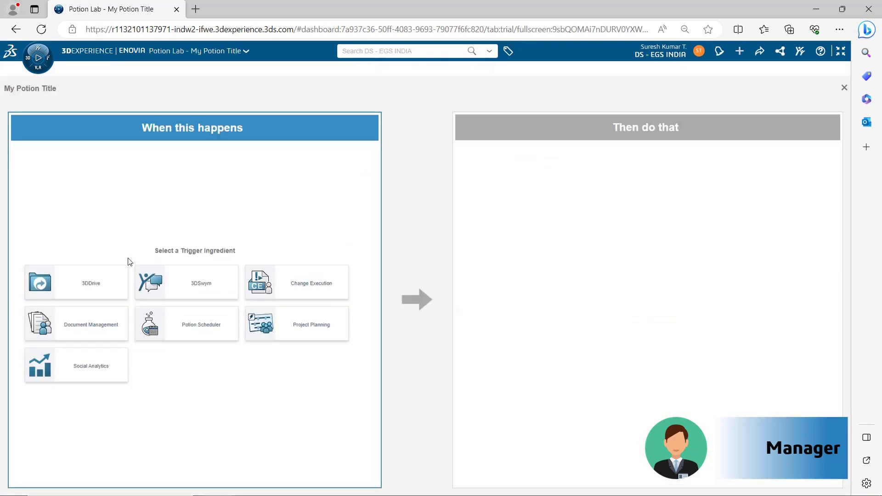
{"action": "left_click", "coordinate": [92, 287]}
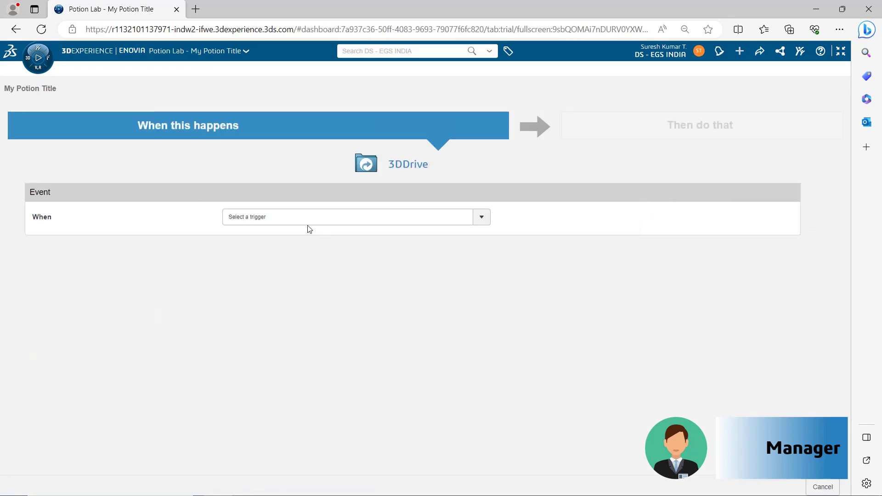
{"action": "left_click", "coordinate": [292, 220]}
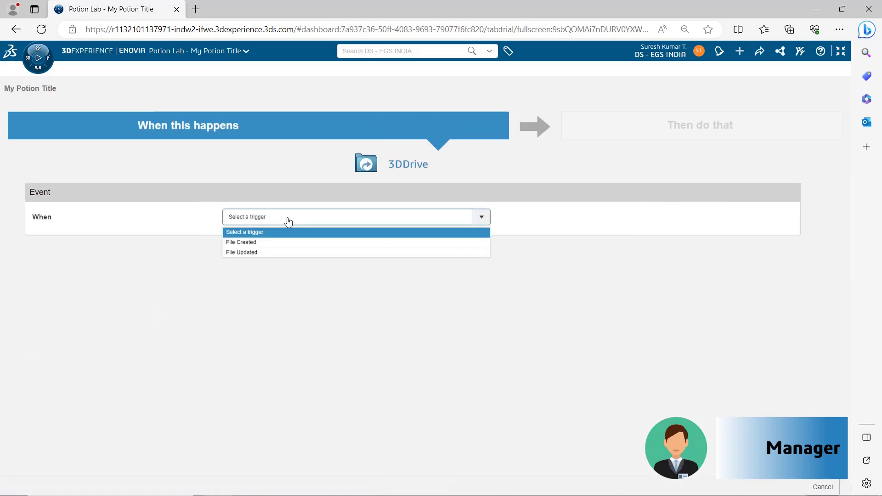
{"action": "left_click", "coordinate": [260, 252]}
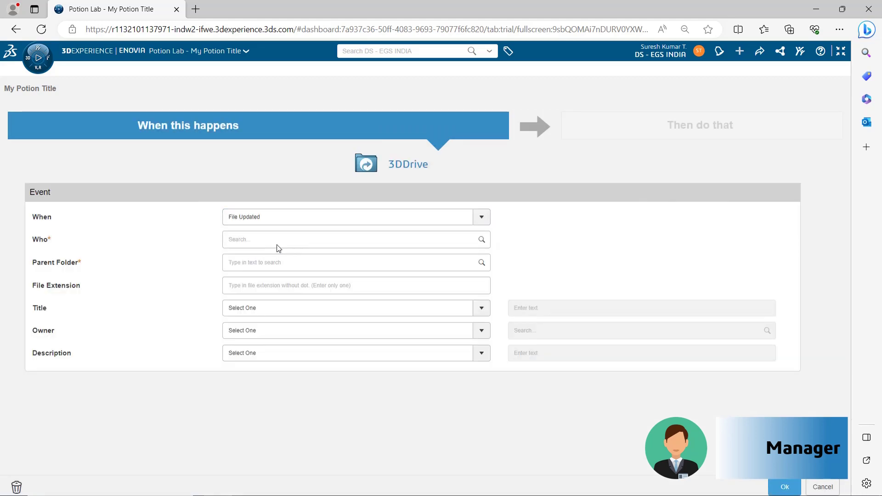
{"action": "type", "text": "kd"}
{"action": "type", "text": "in"}
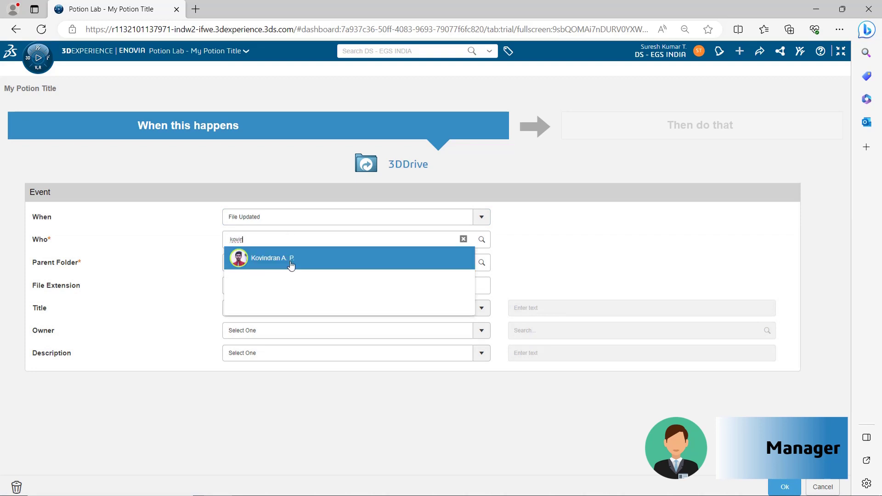
{"action": "left_click", "coordinate": [293, 263]}
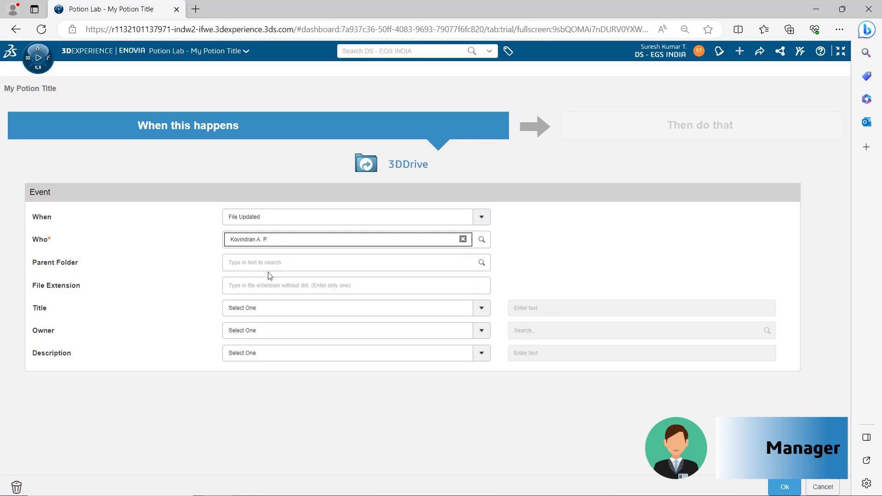
Step: Restrict the trigger to parent folder Confidential with owner is the manager, and confirm
{"action": "type", "text": "con"}
{"action": "type", "text": "f"}
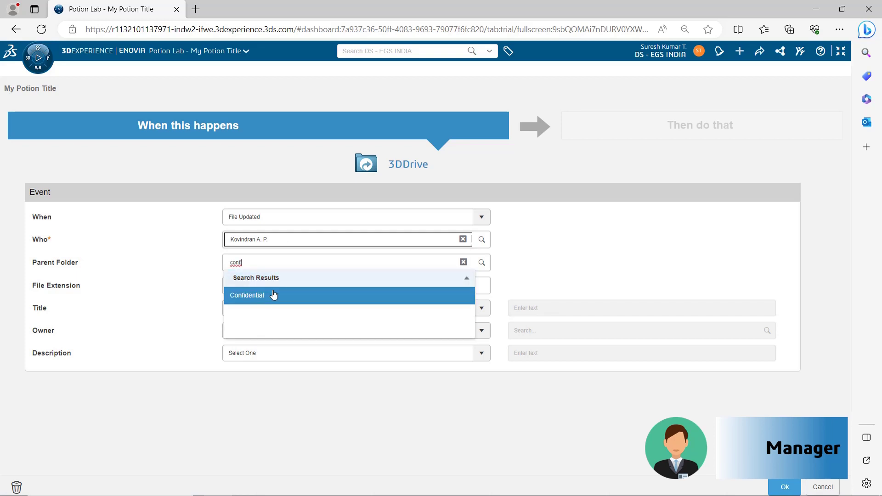
{"action": "left_click", "coordinate": [272, 295]}
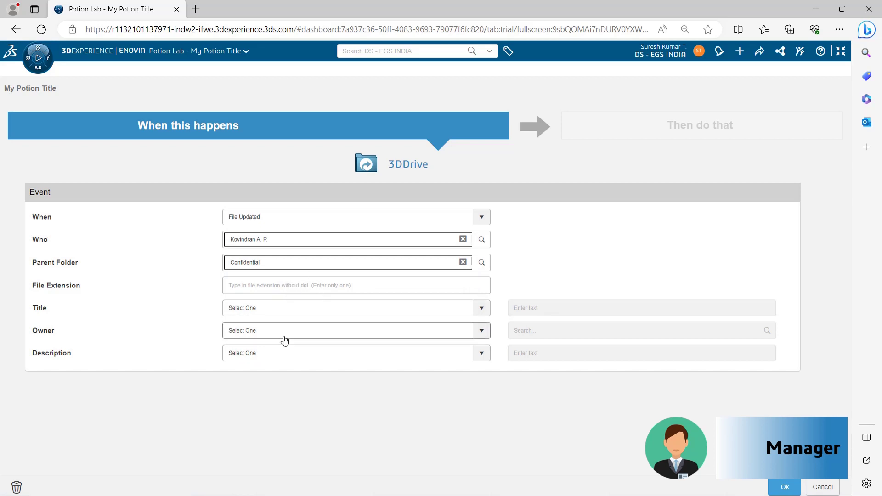
{"action": "left_click", "coordinate": [285, 340]}
{"action": "left_click", "coordinate": [255, 357]}
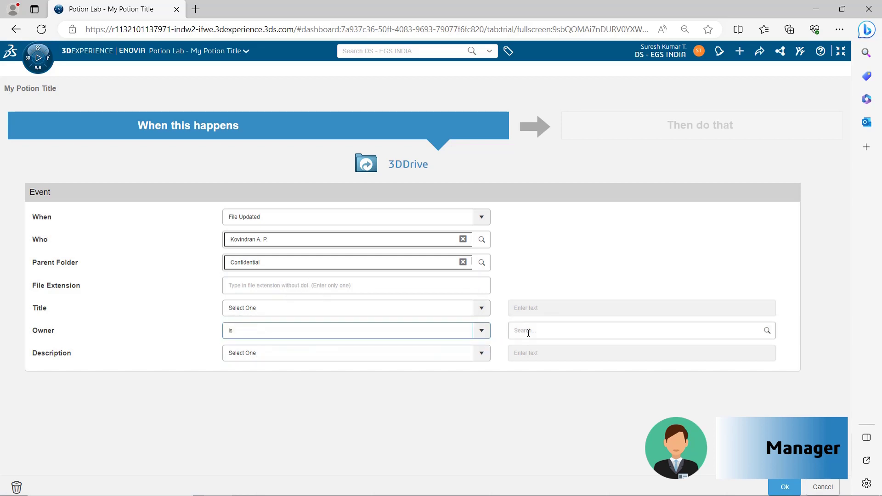
{"action": "left_click", "coordinate": [529, 332]}
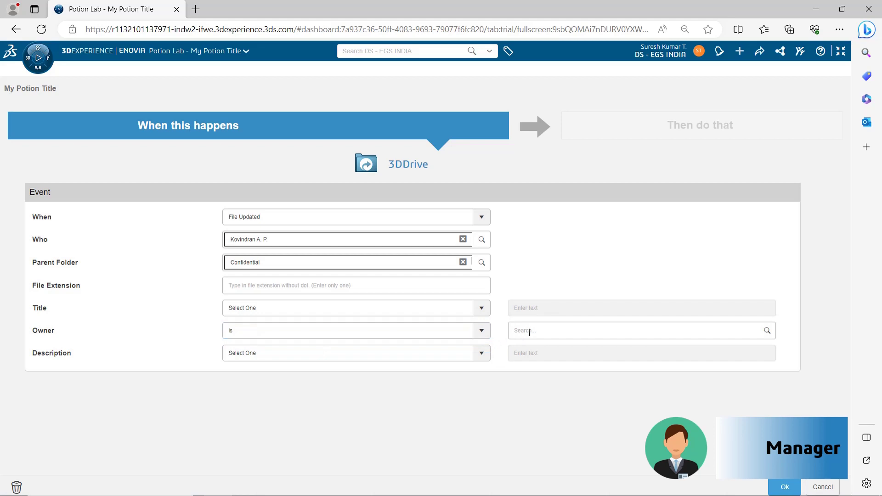
{"action": "type", "text": "sures"}
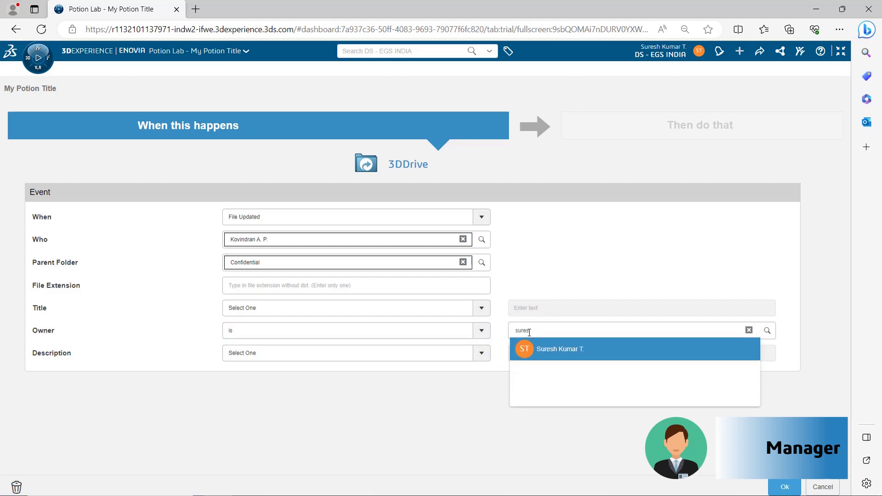
{"action": "left_click", "coordinate": [545, 349]}
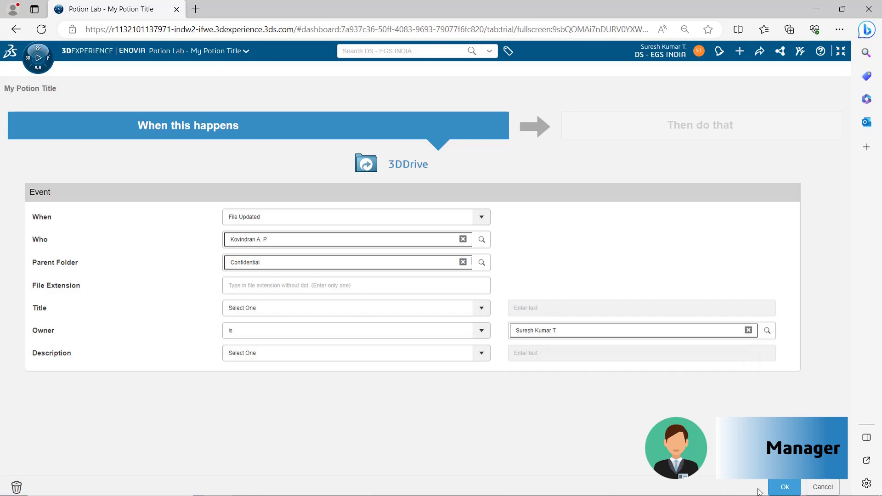
{"action": "left_click", "coordinate": [782, 486]}
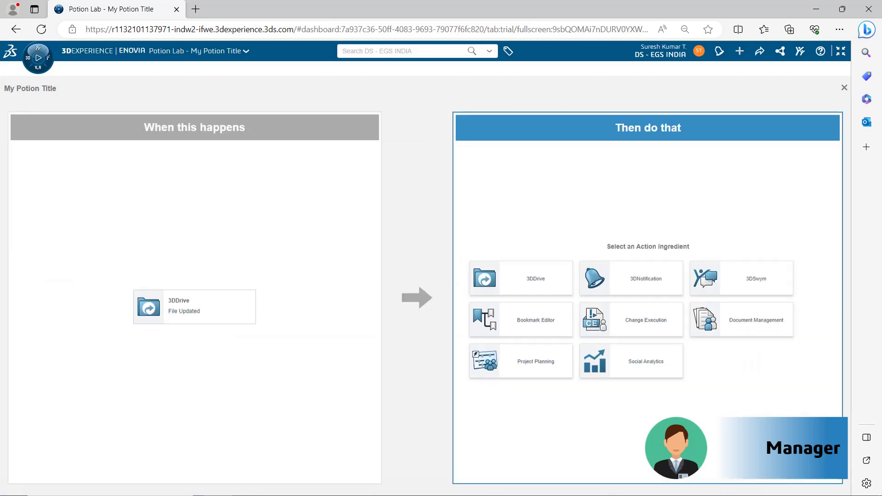
Step: Add a 3DNotification Send Notification action with the manager as recipient
{"action": "left_click", "coordinate": [636, 278]}
{"action": "left_click", "coordinate": [363, 219]}
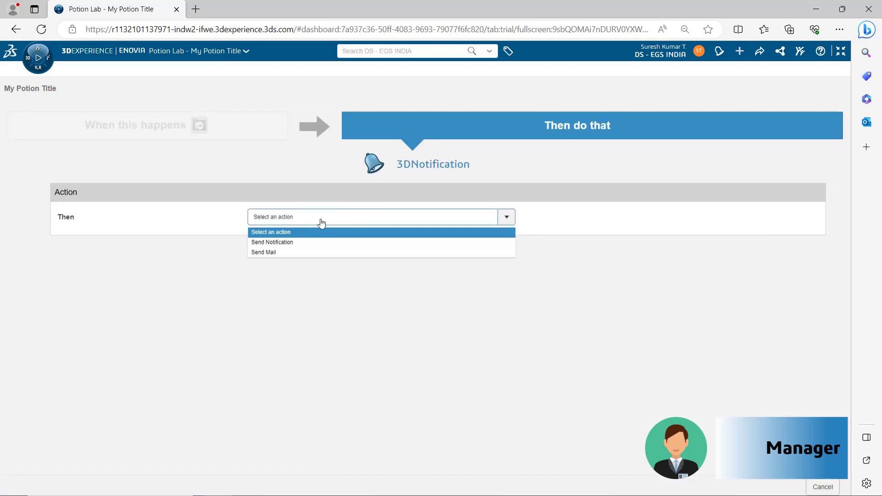
{"action": "left_click", "coordinate": [297, 242]}
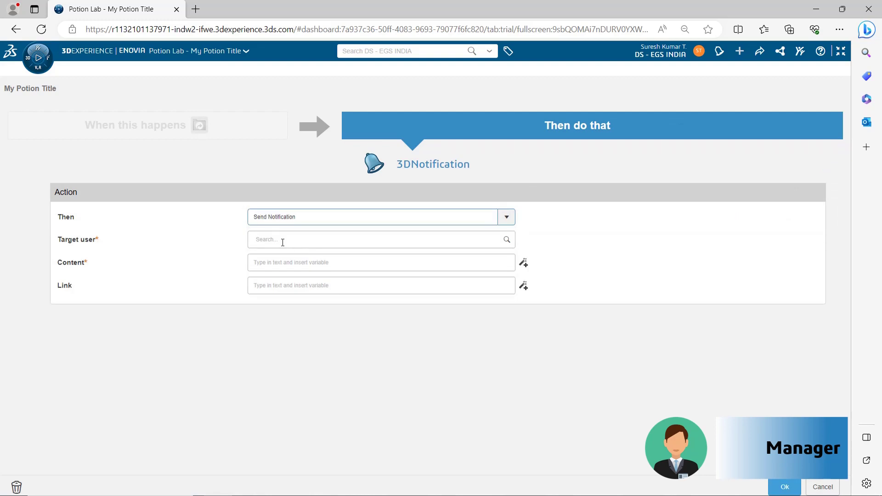
{"action": "left_click", "coordinate": [282, 241]}
{"action": "type", "text": "su"}
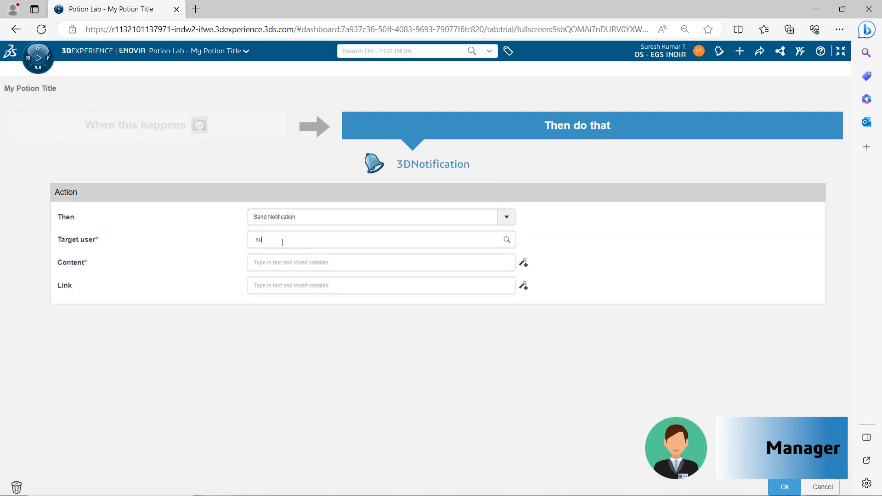
{"action": "type", "text": "res"}
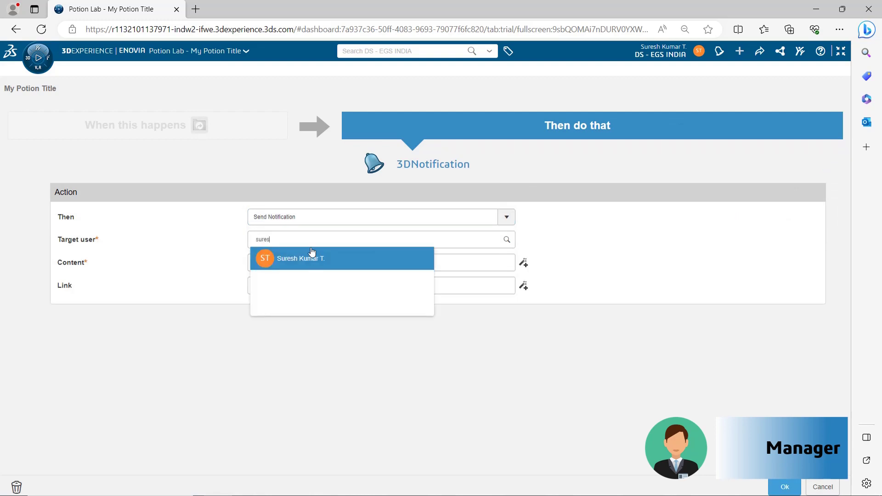
{"action": "left_click", "coordinate": [310, 255]}
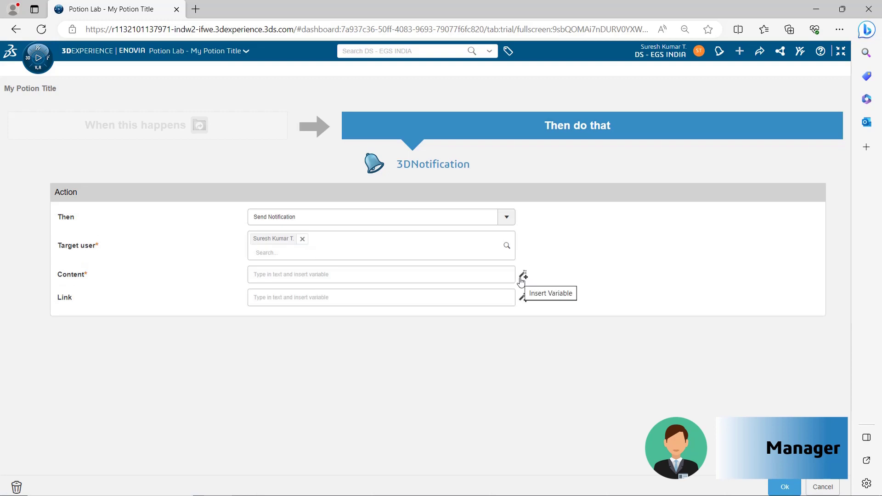
Step: Set notification content to the 3DDrive file Title and the link to 3DDrive File URL
{"action": "left_click", "coordinate": [522, 277]}
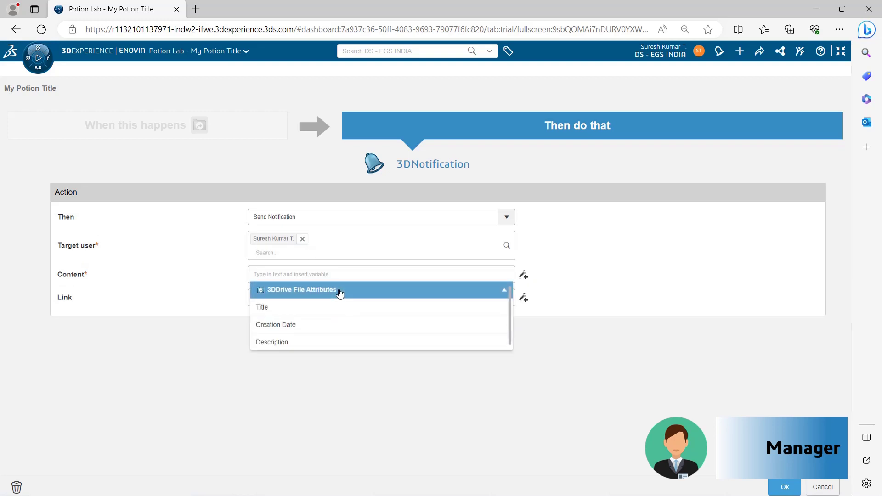
{"action": "left_click", "coordinate": [315, 307]}
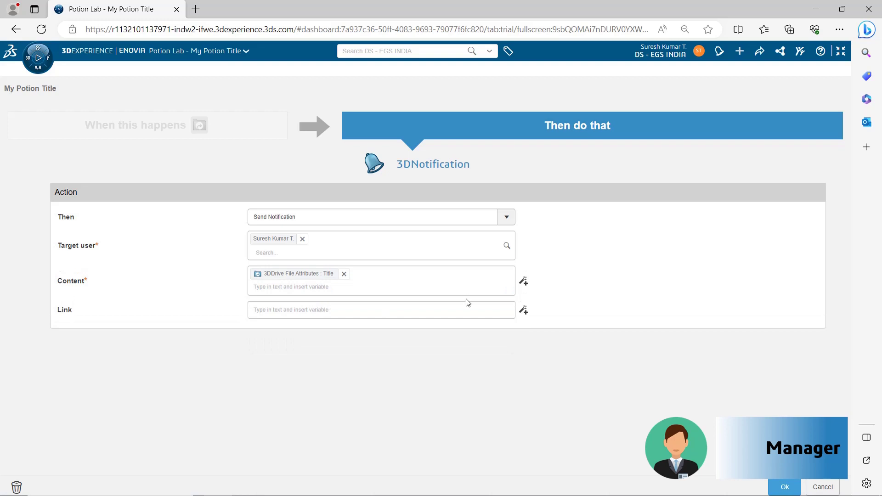
{"action": "left_click", "coordinate": [523, 314]}
{"action": "left_click", "coordinate": [376, 346]}
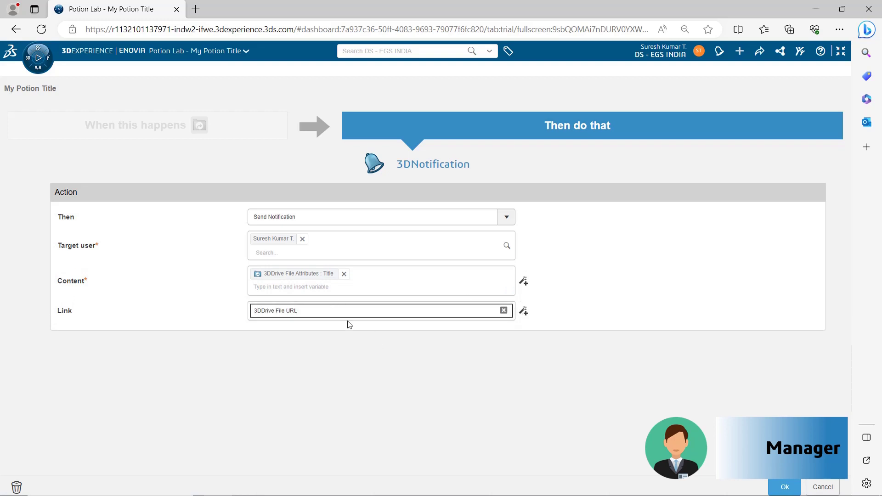
{"action": "left_click", "coordinate": [780, 486]}
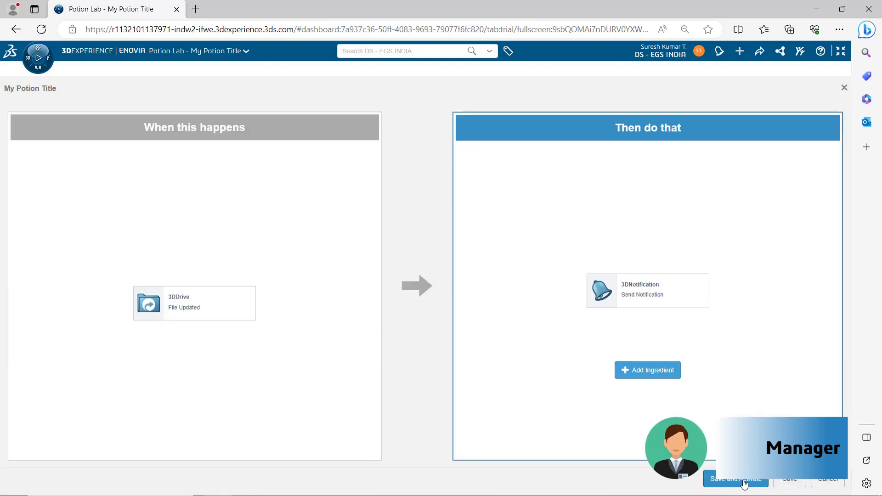
Step: Save and activate the potion with the title 'Confidential folder Notification alert'
{"action": "left_click", "coordinate": [744, 483]}
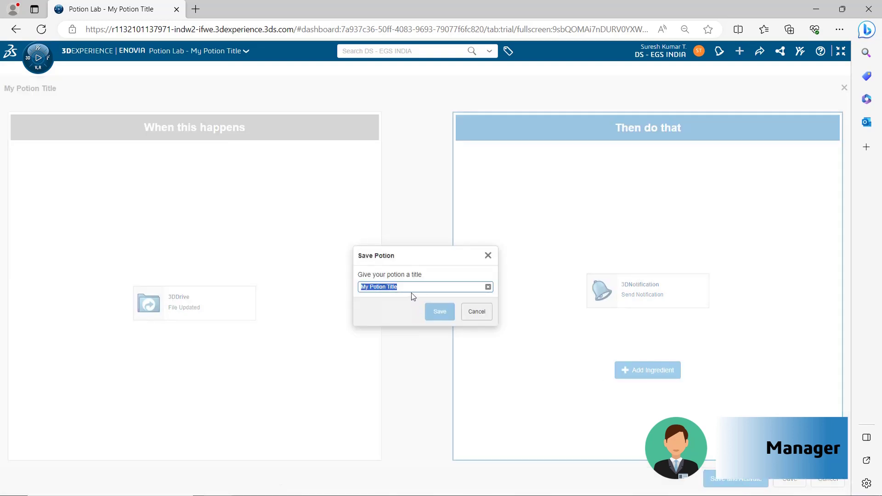
{"action": "type", "text": "Confidential"}
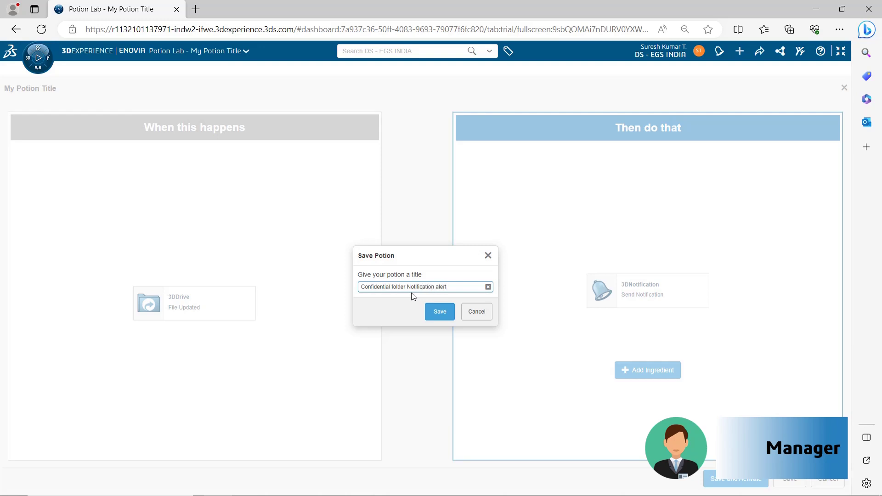
{"action": "left_click", "coordinate": [440, 313]}
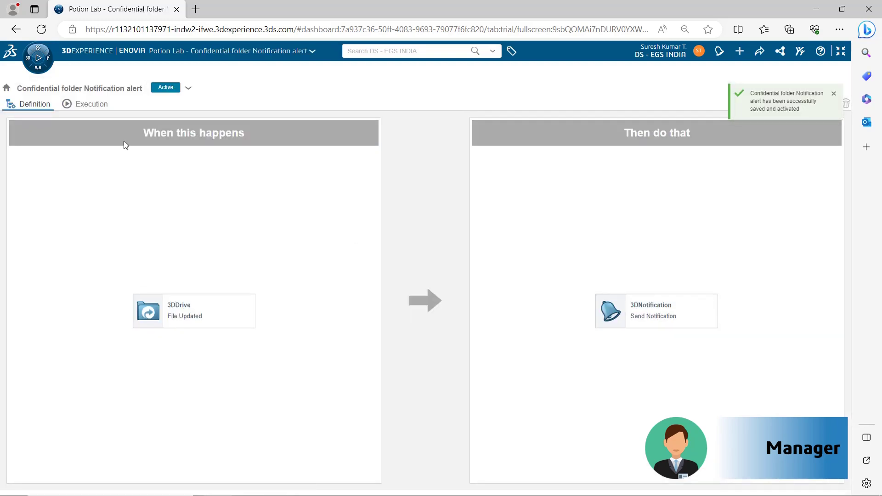
{"action": "left_click", "coordinate": [96, 106]}
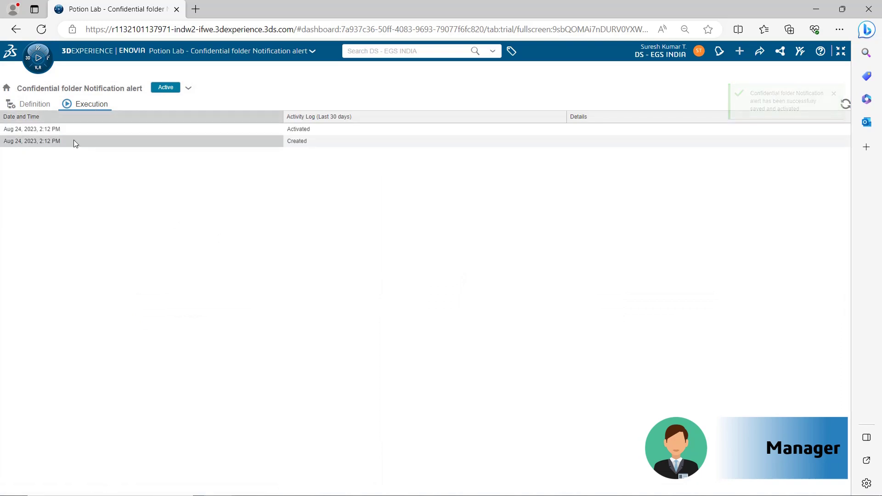
{"action": "left_click", "coordinate": [35, 106]}
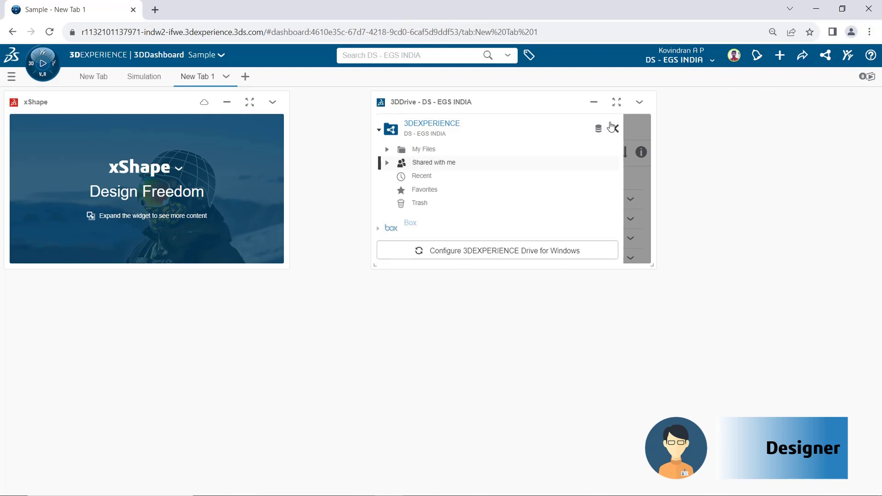
Step: Open Hole Callout Format File.pptx from Shared with me > Confidential for editing
{"action": "left_click", "coordinate": [616, 102]}
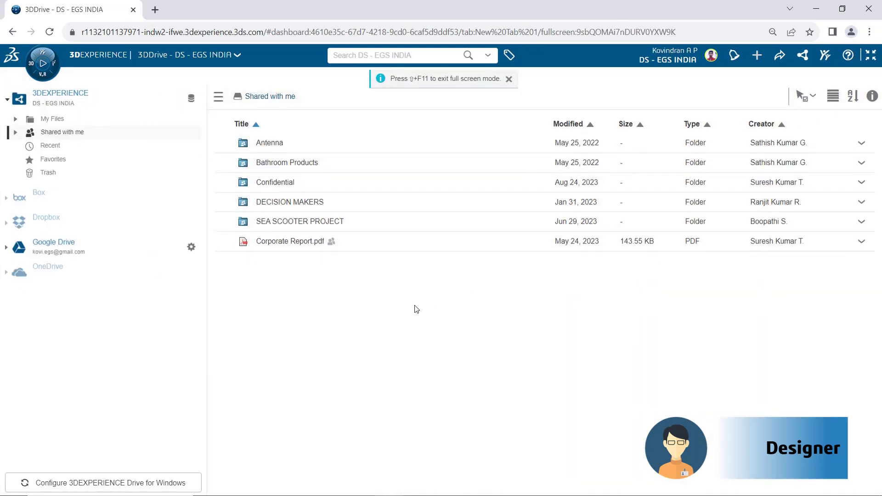
{"action": "left_click", "coordinate": [15, 132]}
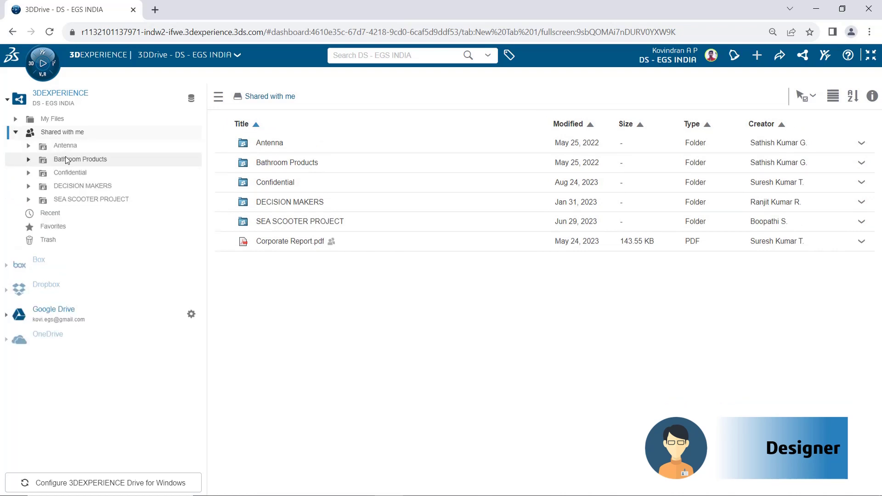
{"action": "left_click", "coordinate": [70, 172]}
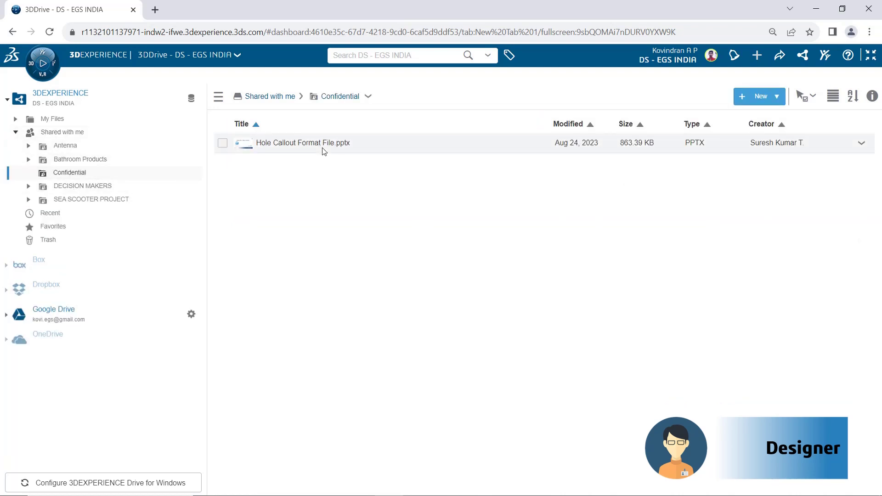
{"action": "left_click", "coordinate": [861, 142]}
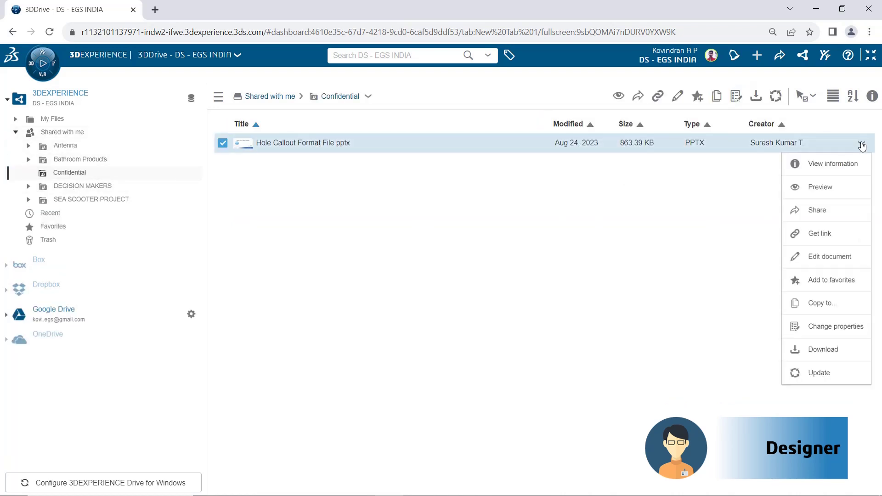
{"action": "left_click", "coordinate": [838, 256]}
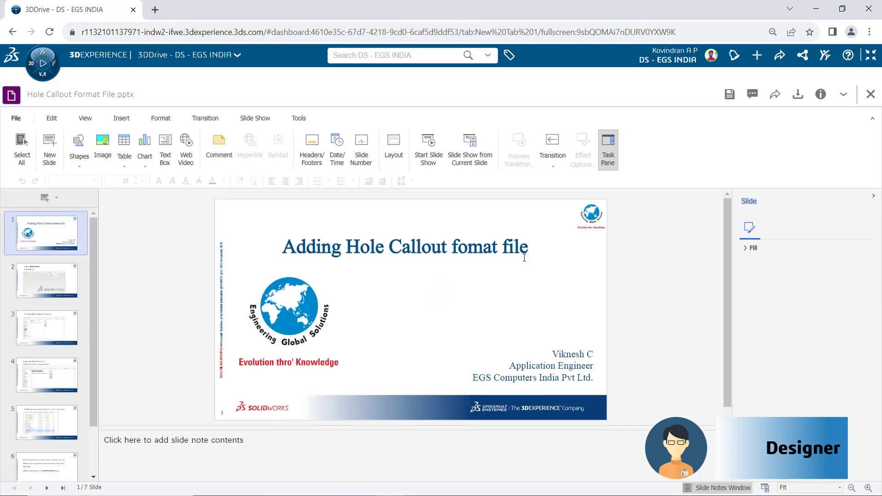
Step: Insert a new blank slide after slide 3 of the presentation
{"action": "scroll", "coordinate": [524, 258], "scroll_direction": "down", "scroll_amount": 1}
{"action": "left_click", "coordinate": [53, 276]}
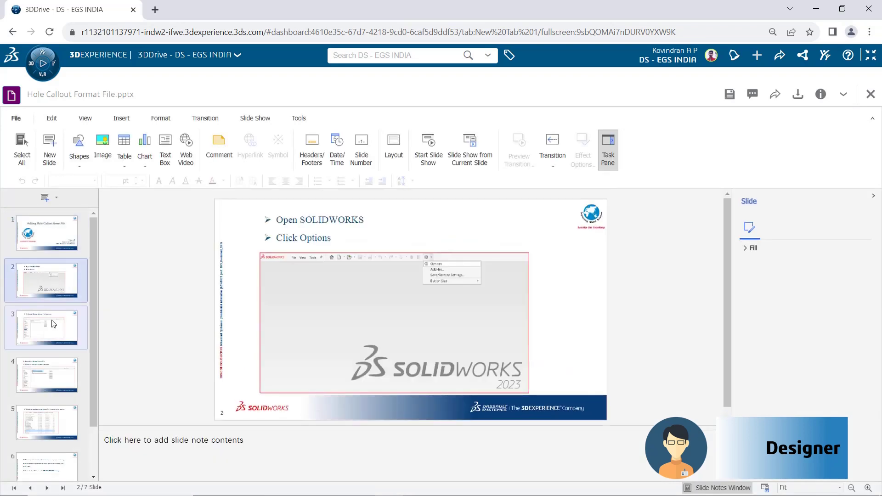
{"action": "left_click", "coordinate": [51, 324]}
{"action": "scroll", "coordinate": [50, 323], "scroll_direction": "up", "scroll_amount": 1}
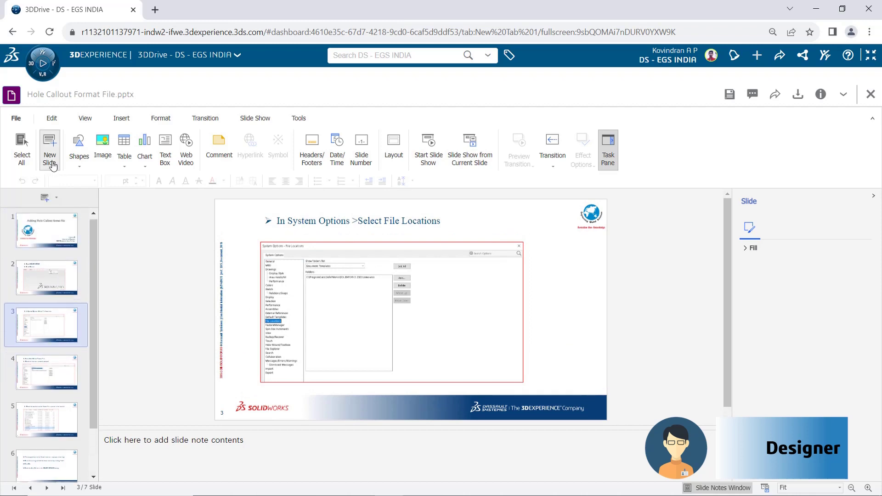
{"action": "left_click", "coordinate": [51, 161]}
Step: Check the new blank slide 4, then save and close the presentation
{"action": "left_click", "coordinate": [44, 340]}
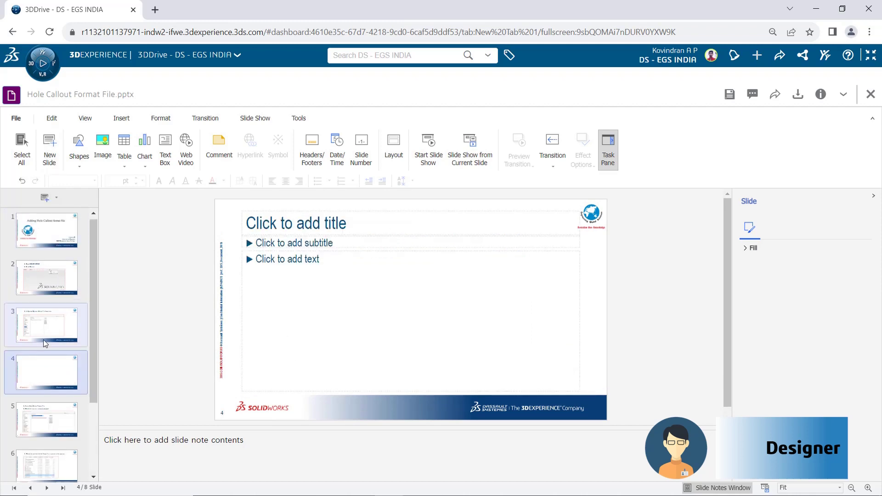
{"action": "left_click", "coordinate": [42, 374]}
{"action": "left_click", "coordinate": [730, 95]}
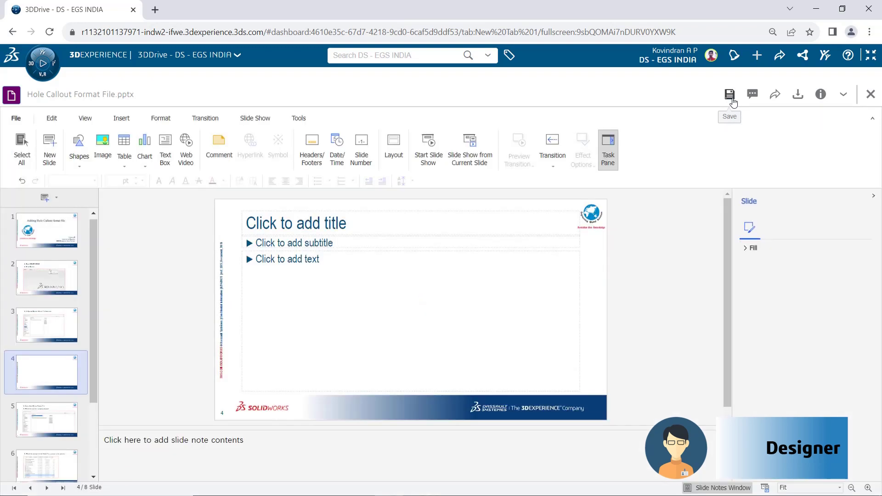
{"action": "left_click", "coordinate": [869, 102]}
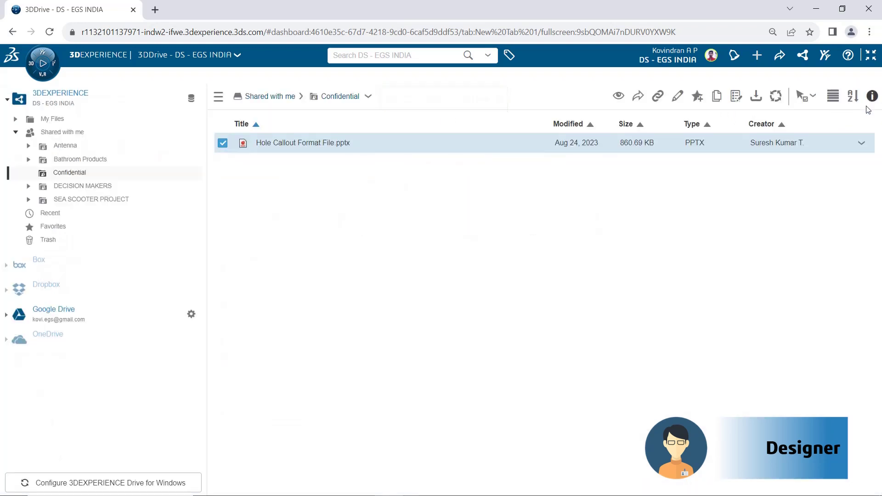
Step: Leave full screen and open Hole Callout Format File.pptx from its update notification
{"action": "left_click", "coordinate": [869, 59]}
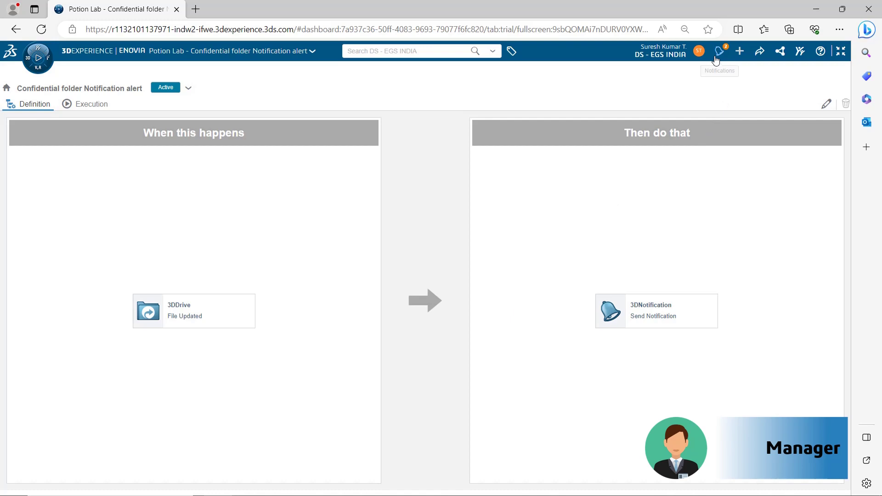
{"action": "left_click", "coordinate": [716, 59]}
{"action": "mouse_move", "coordinate": [749, 173]}
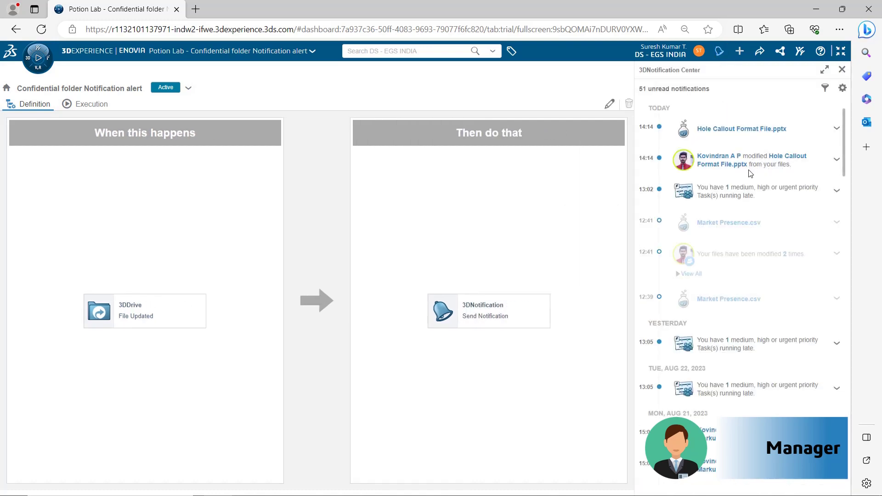
{"action": "left_click", "coordinate": [738, 134]}
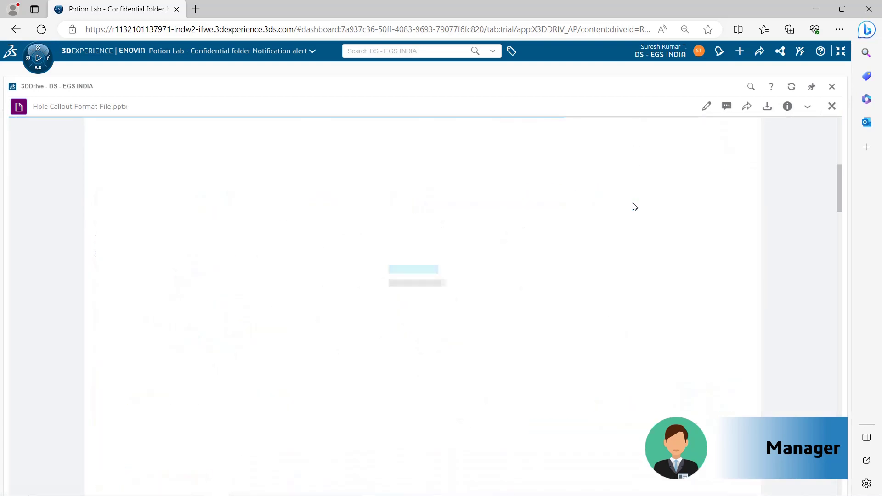
Step: Scroll through the updated slides to confirm blank slide 4, then close the 3DDrive viewer
{"action": "scroll", "coordinate": [634, 206], "scroll_direction": "down", "scroll_amount": 2}
{"action": "scroll", "coordinate": [634, 206], "scroll_direction": "down", "scroll_amount": 2}
{"action": "scroll", "coordinate": [635, 206], "scroll_direction": "down", "scroll_amount": 2}
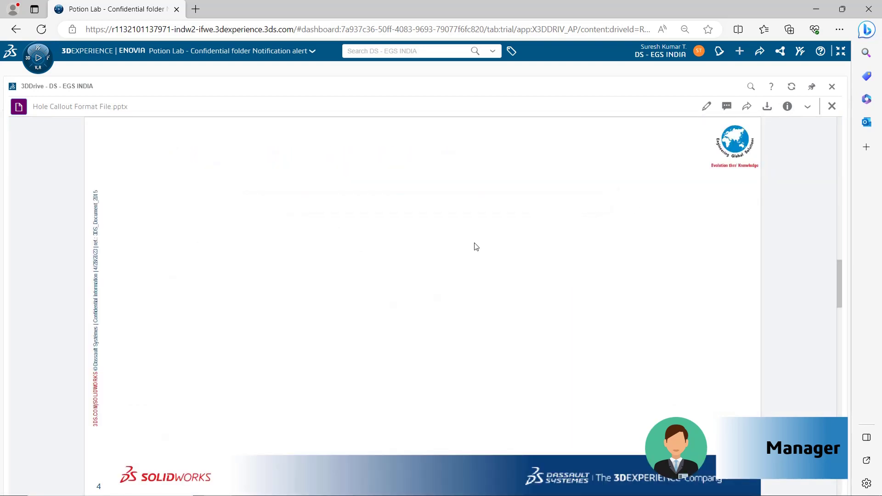
{"action": "scroll", "coordinate": [439, 275], "scroll_direction": "down", "scroll_amount": 2}
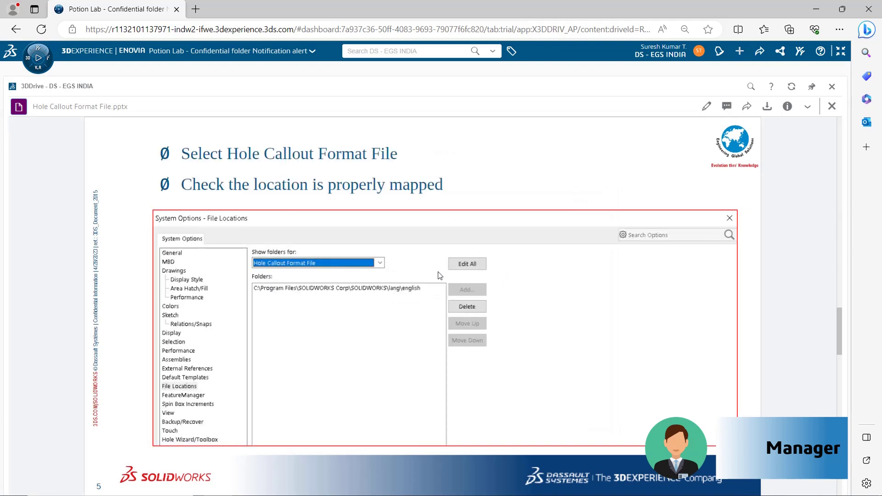
{"action": "scroll", "coordinate": [440, 274], "scroll_direction": "down", "scroll_amount": 2}
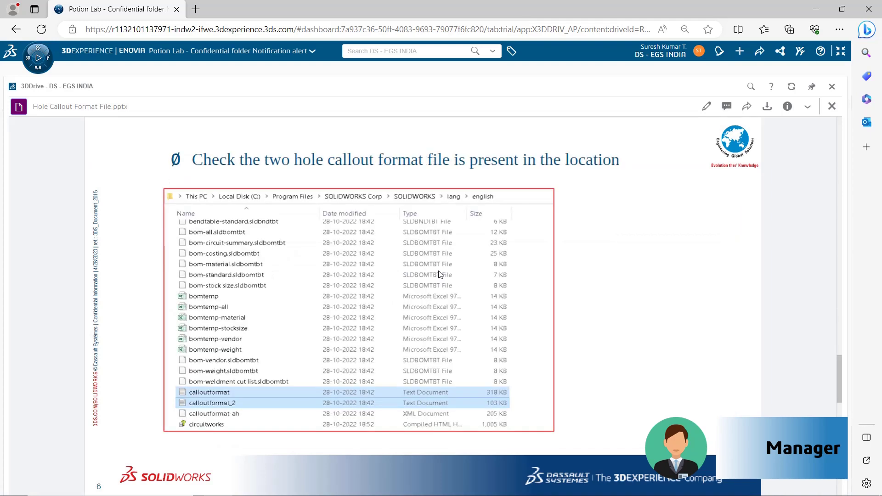
{"action": "scroll", "coordinate": [440, 274], "scroll_direction": "down", "scroll_amount": 2}
{"action": "scroll", "coordinate": [439, 274], "scroll_direction": "up", "scroll_amount": 2}
{"action": "scroll", "coordinate": [440, 274], "scroll_direction": "up", "scroll_amount": 2}
{"action": "scroll", "coordinate": [439, 274], "scroll_direction": "up", "scroll_amount": 2}
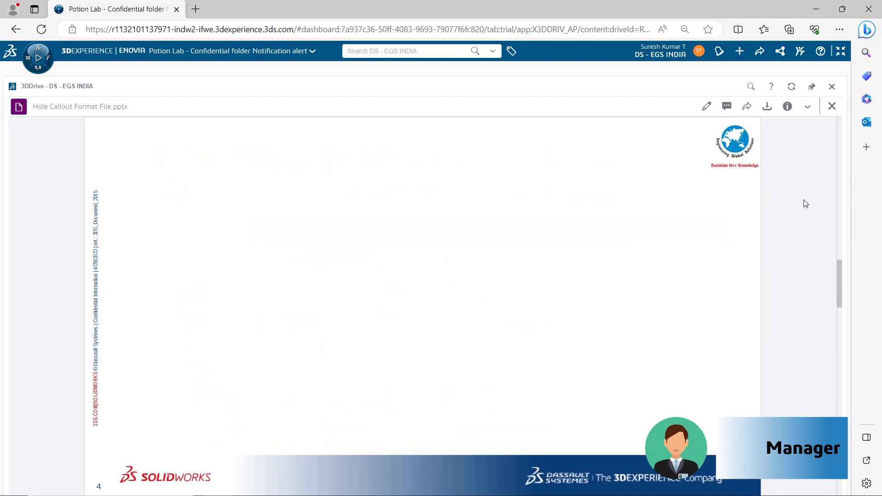
{"action": "left_click", "coordinate": [833, 88]}
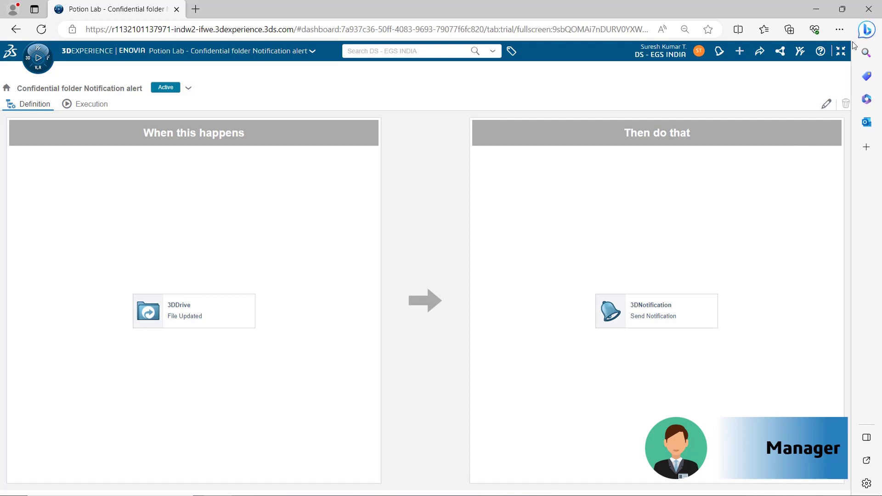
Step: Review the alert's Execution Success Logs, confirming the 2:14 PM Execution Successful run above Activated and Created
{"action": "left_click", "coordinate": [840, 51]}
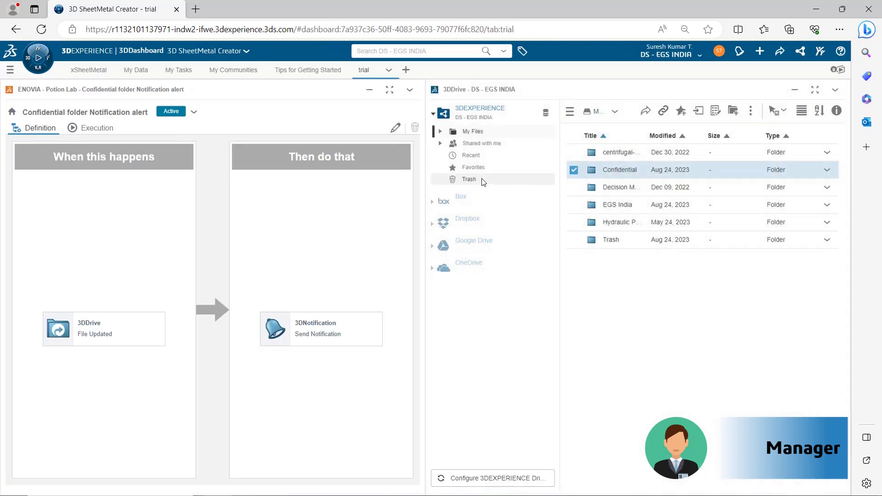
{"action": "left_click", "coordinate": [93, 130]}
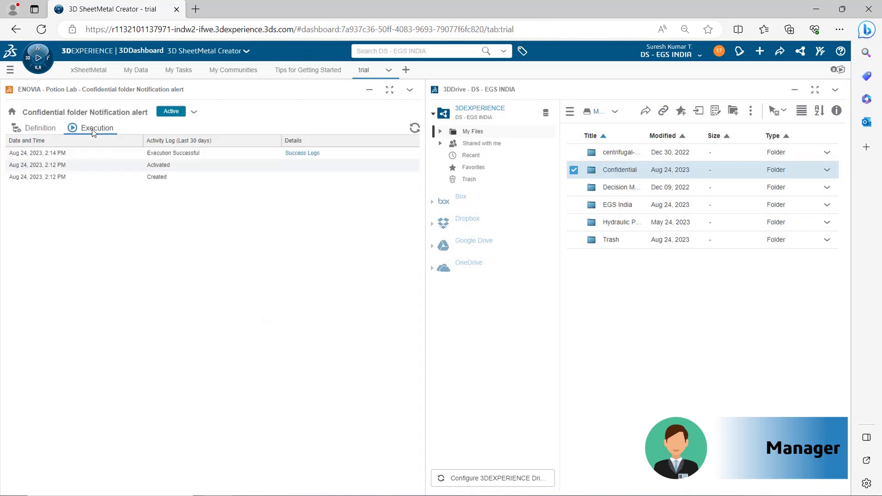
{"action": "left_click", "coordinate": [311, 158]}
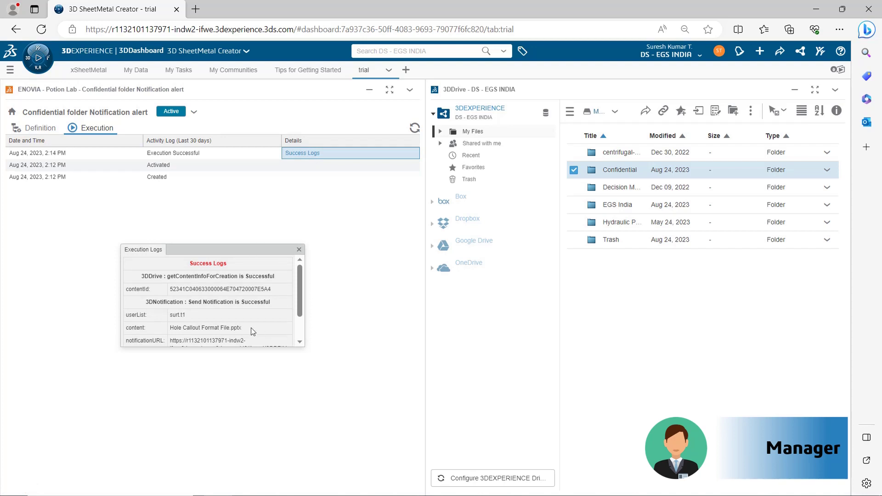
{"action": "scroll", "coordinate": [250, 325], "scroll_direction": "down", "scroll_amount": 3}
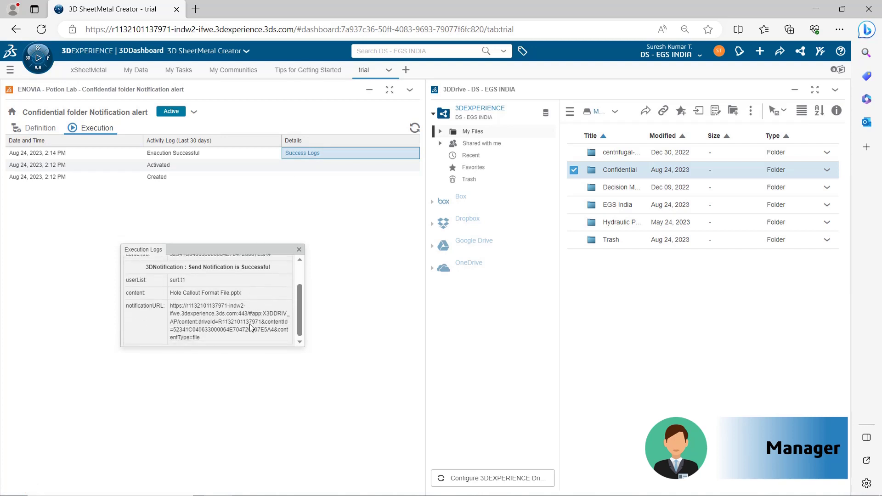
{"action": "scroll", "coordinate": [243, 301], "scroll_direction": "up", "scroll_amount": 3}
{"action": "left_click", "coordinate": [299, 249]}
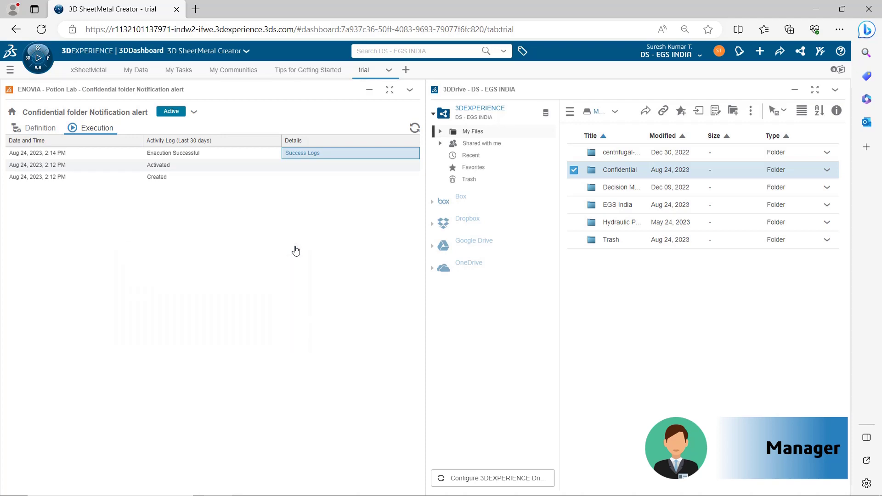